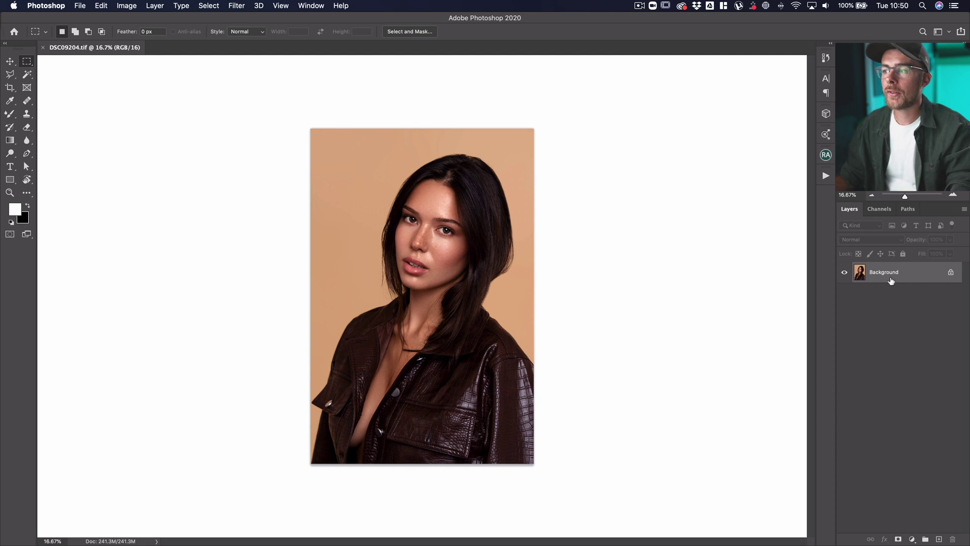
Unlock the Background into a normal layer, then turn it back into a locked Background.
click(950, 272)
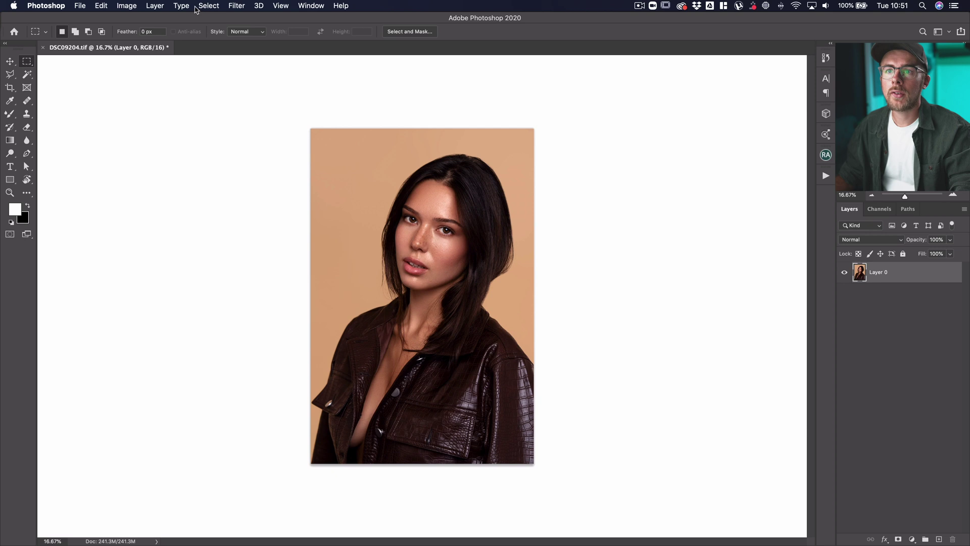
click(161, 7)
mouse_move(165, 19)
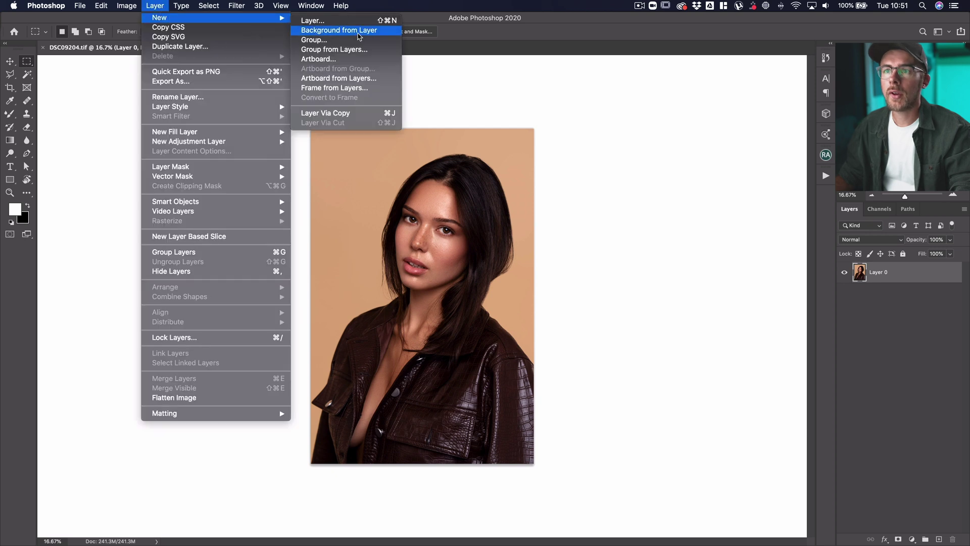
click(359, 33)
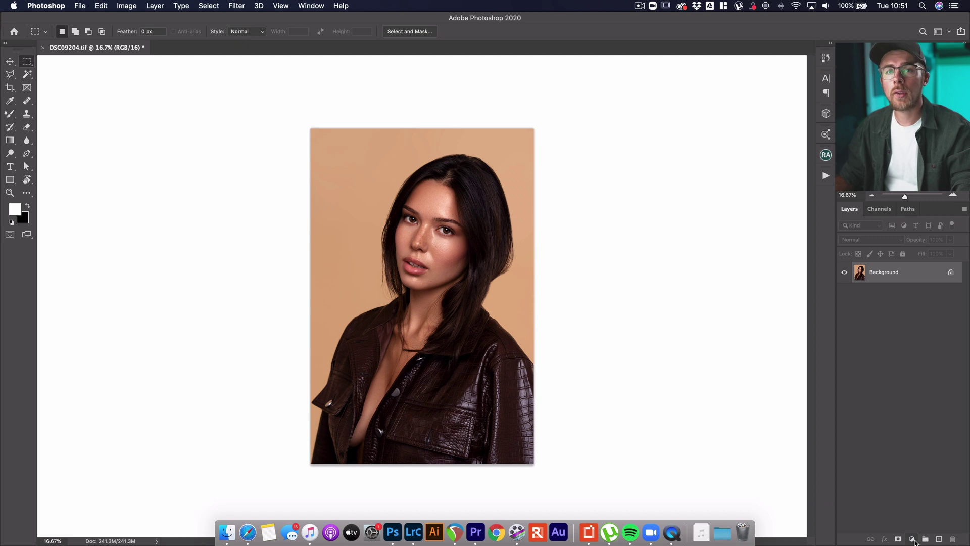
Add a Selective Color layer with Cyan +19 and a higher Black value for Whites.
click(912, 539)
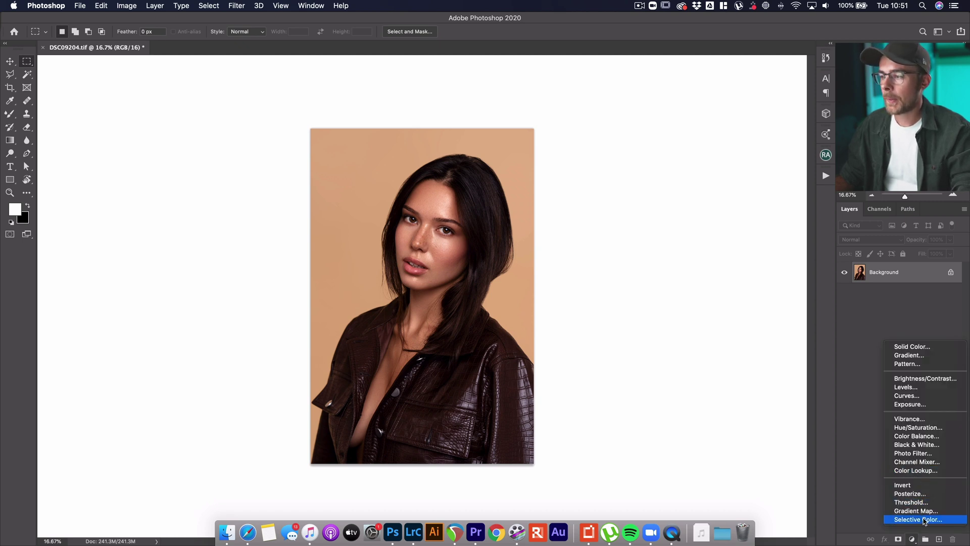
click(924, 519)
mouse_move(87, 92)
mouse_down()
mouse_move(61, 92)
mouse_move(101, 93)
mouse_move(74, 92)
mouse_up()
drag(83, 149, 2, 141)
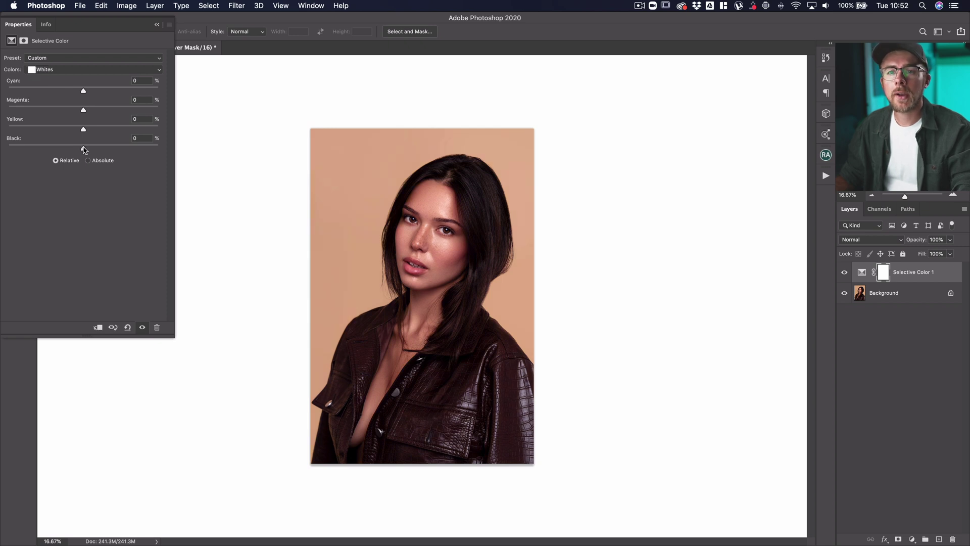
mouse_move(107, 147)
mouse_down()
mouse_move(152, 148)
mouse_move(69, 147)
mouse_move(115, 151)
mouse_move(79, 150)
mouse_move(104, 147)
mouse_up()
click(912, 540)
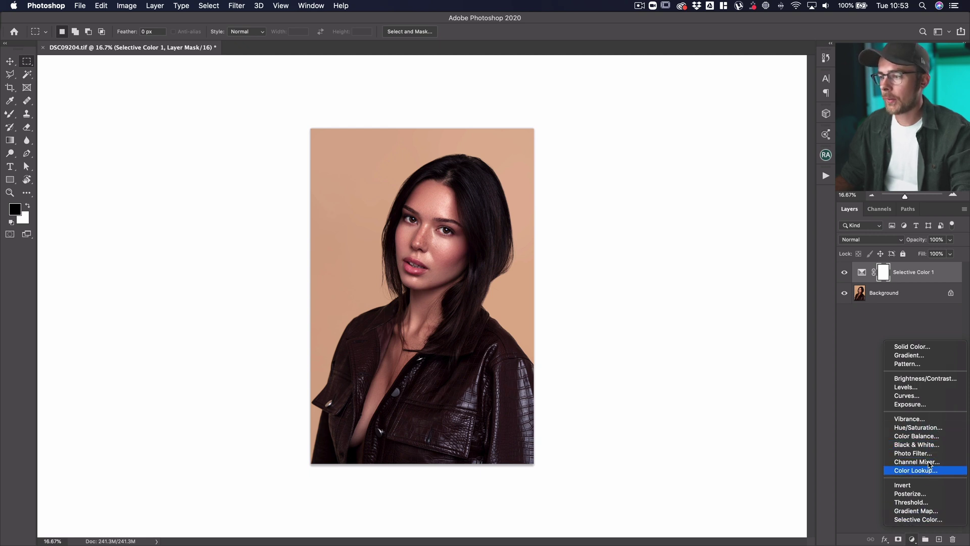
Add a Black & White layer with darker yellows, blended as Luminosity at 13% opacity.
click(928, 447)
drag(87, 116, 64, 115)
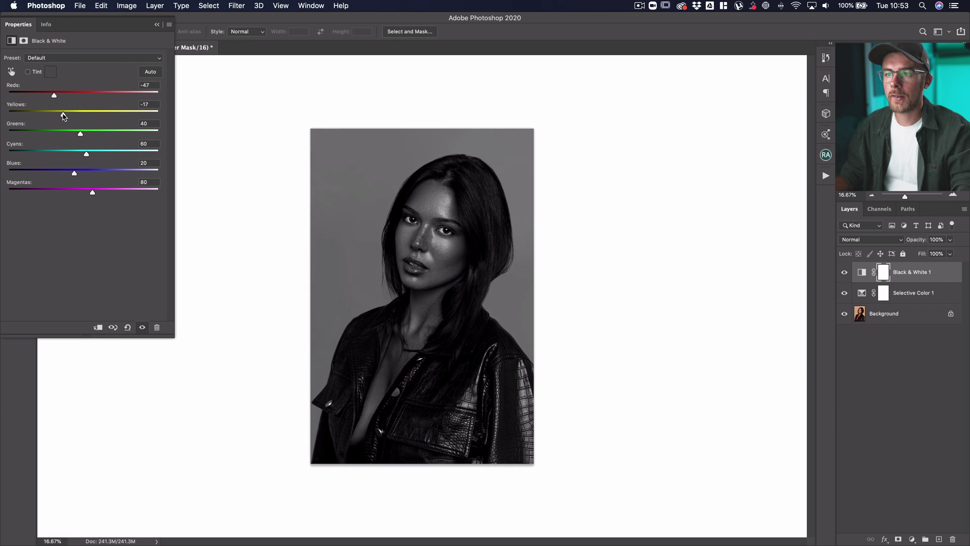
click(877, 240)
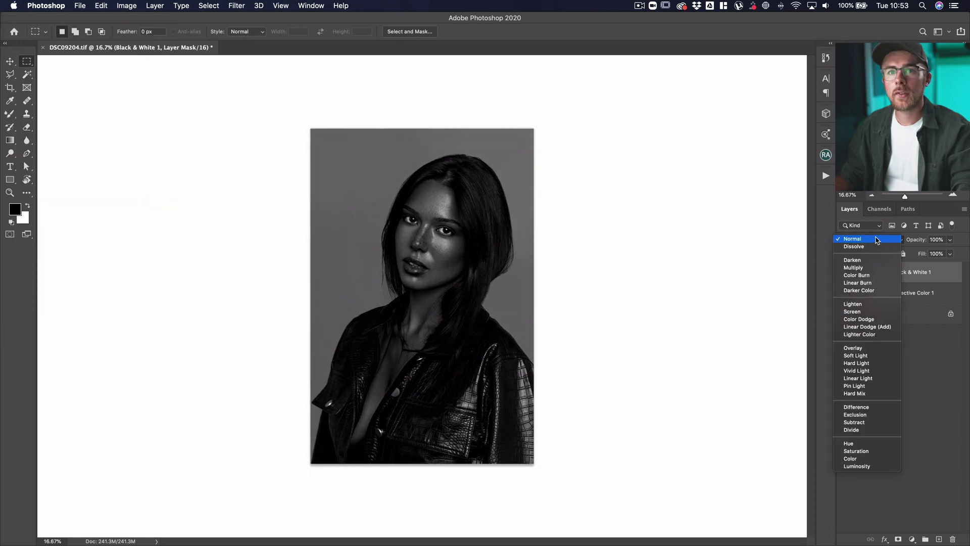
click(882, 465)
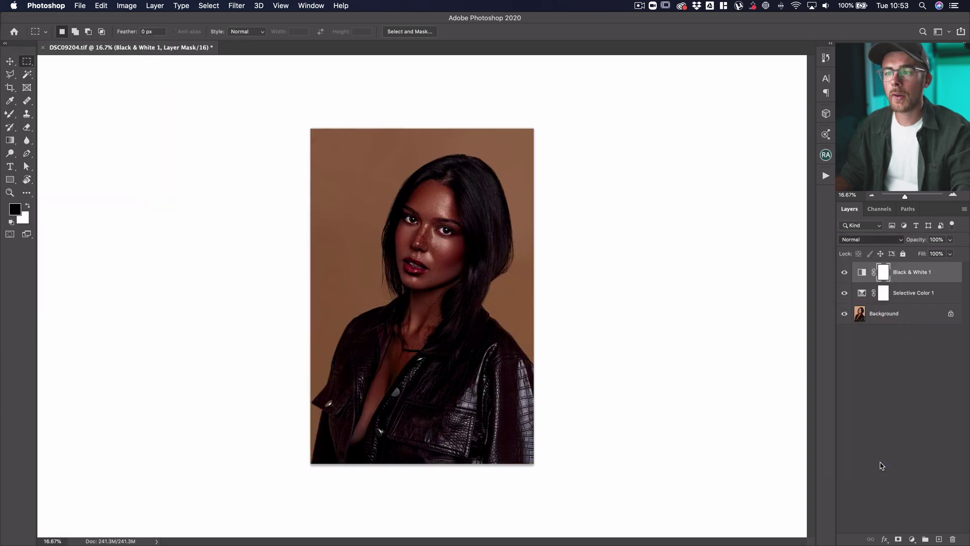
click(950, 239)
drag(931, 259, 910, 255)
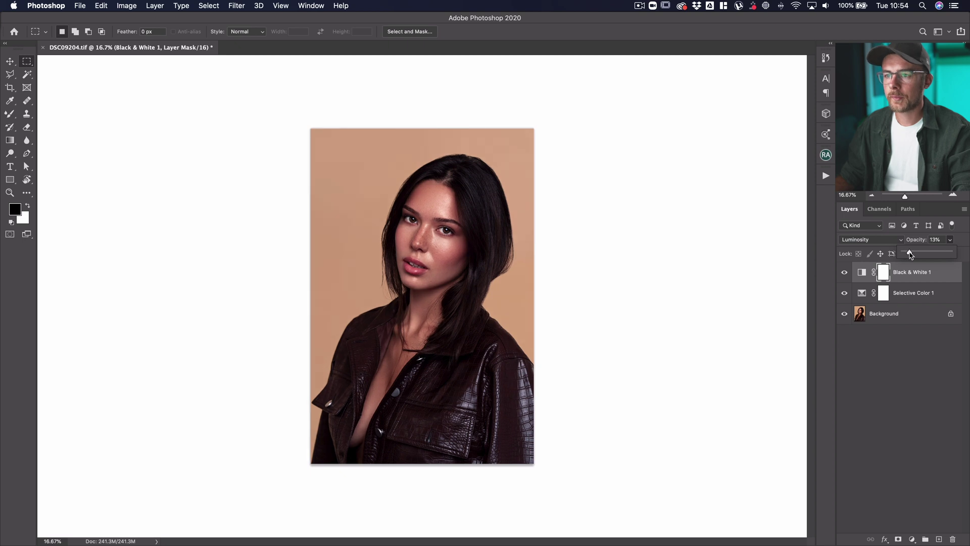
Add a second Black & White layer and lower its opacity to 8%.
click(912, 539)
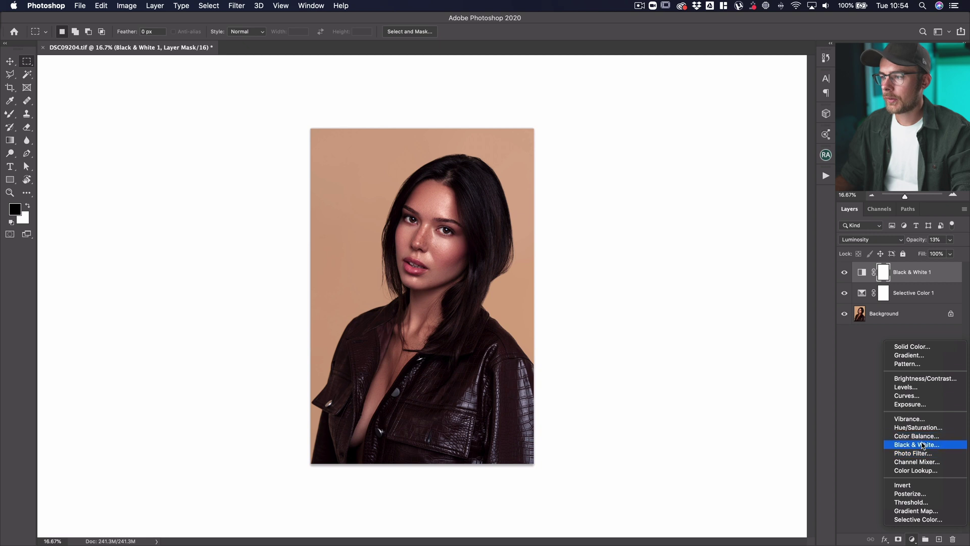
click(920, 445)
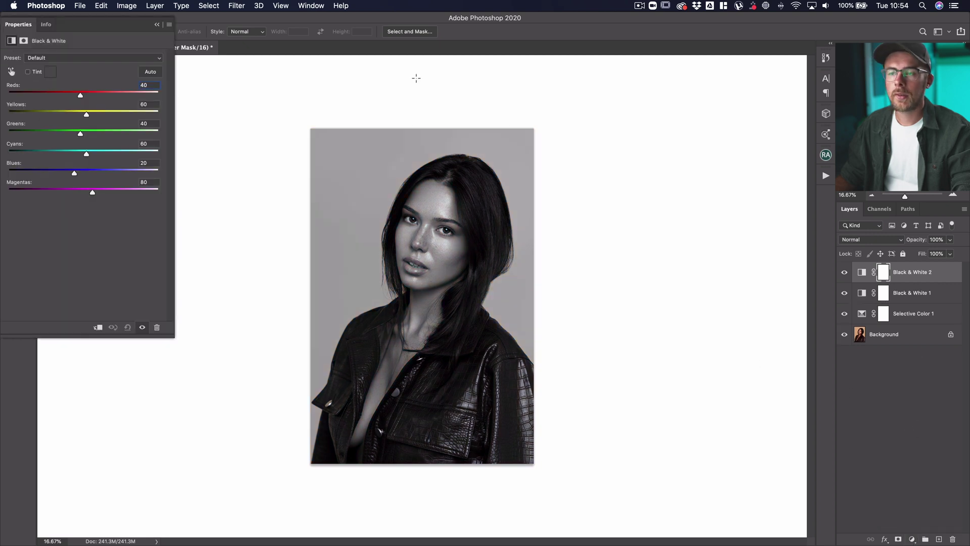
drag(950, 239, 908, 255)
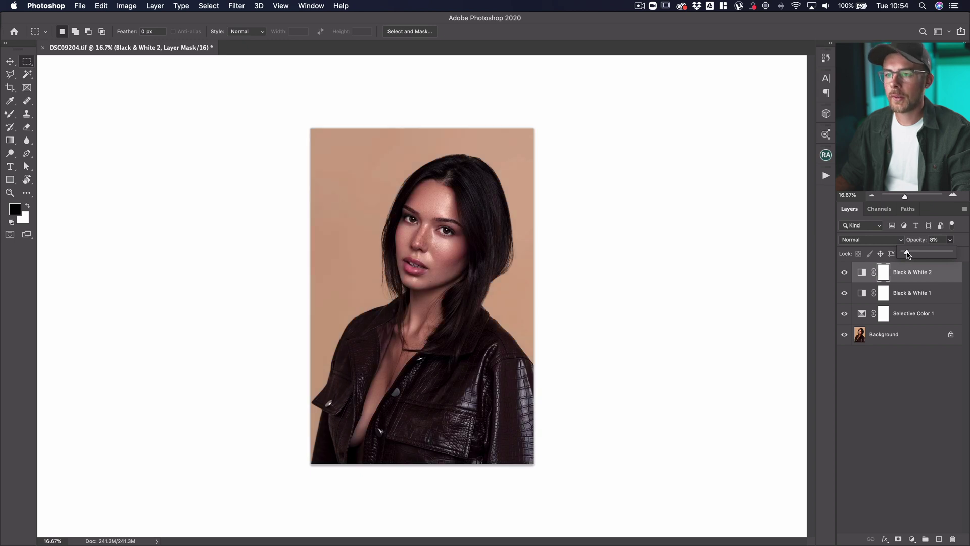
click(908, 540)
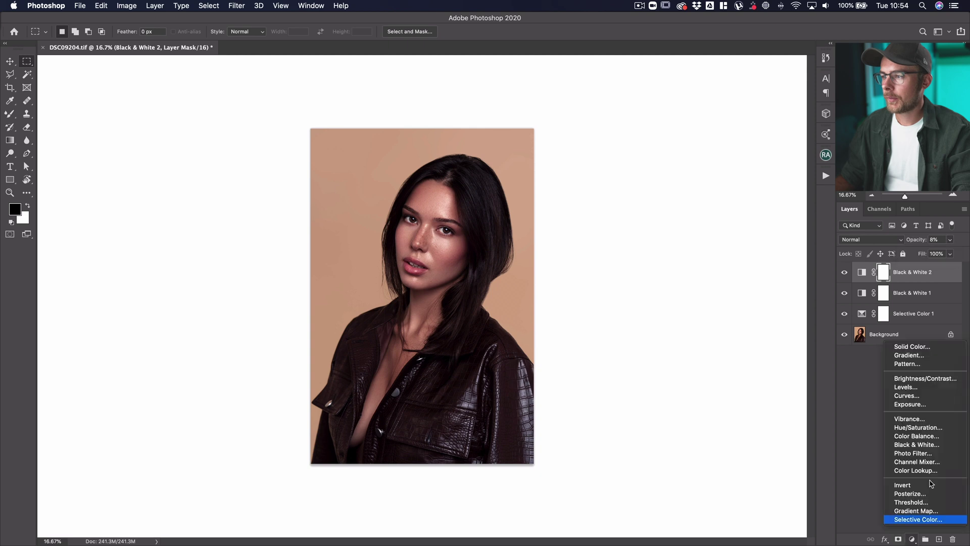
Add a Curves layer with the midpoint lifted to brighten the portrait.
click(900, 396)
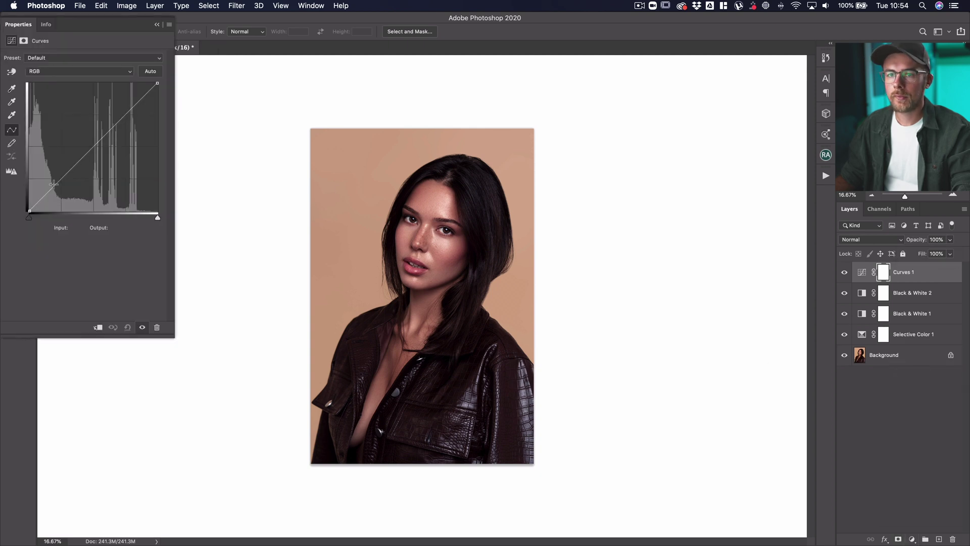
mouse_move(86, 152)
mouse_down()
mouse_move(69, 137)
mouse_move(77, 146)
mouse_up()
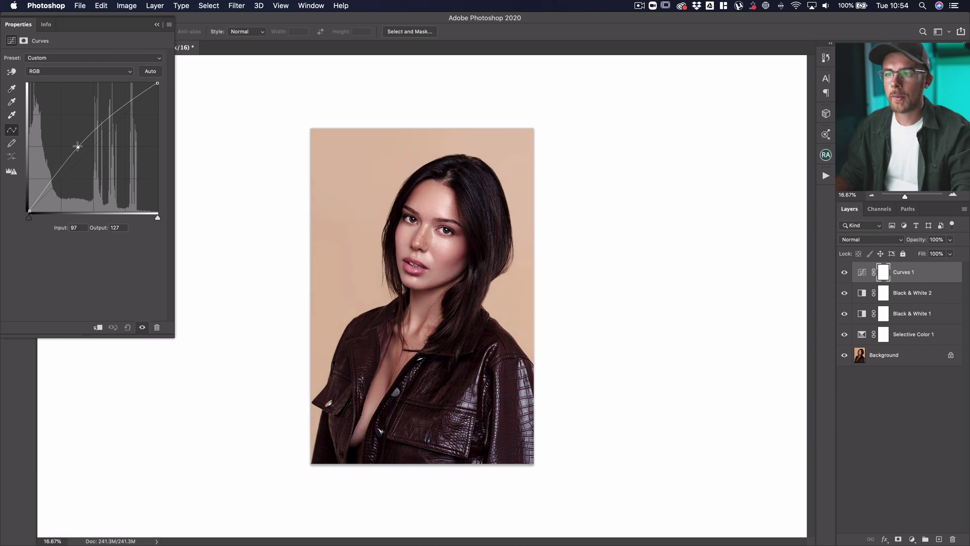
click(157, 24)
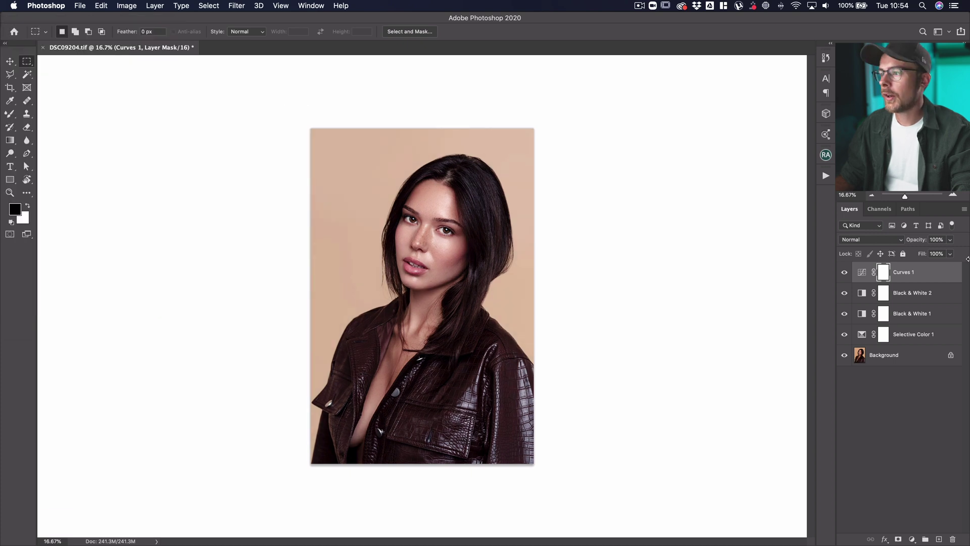
key(super+2)
key(x)
Split the Underlying Layer Blend If slider for Curves 1 and set Soft Light blending.
double_click(943, 276)
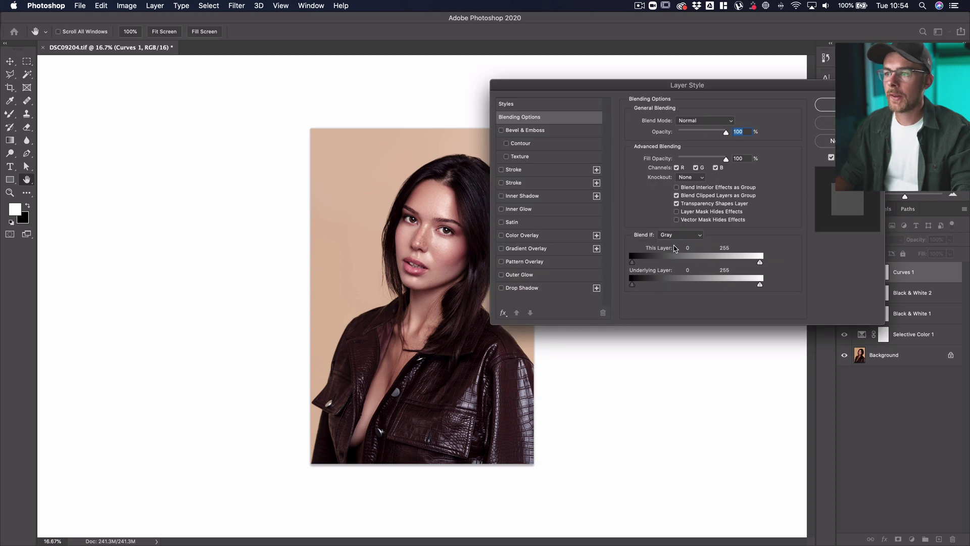
drag(634, 288, 762, 288)
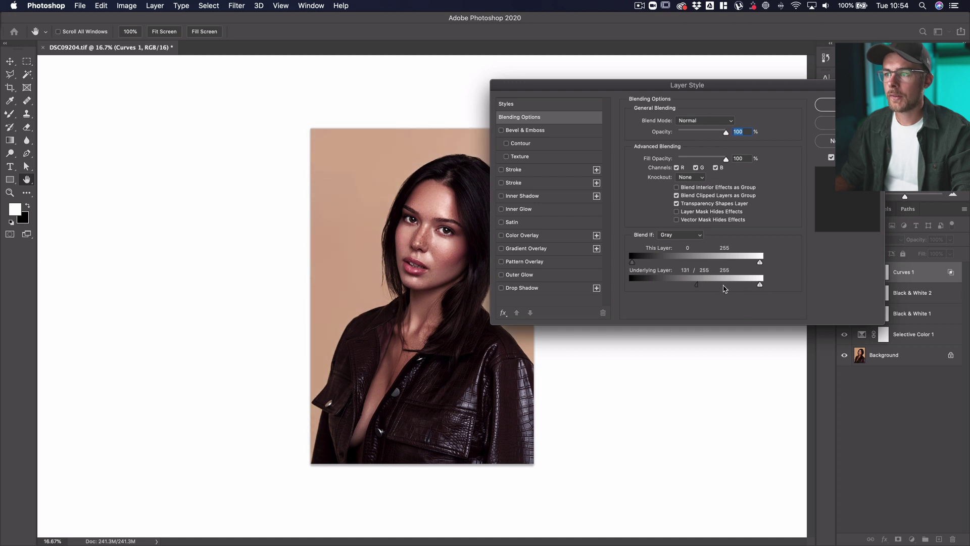
drag(697, 287, 693, 286)
click(726, 121)
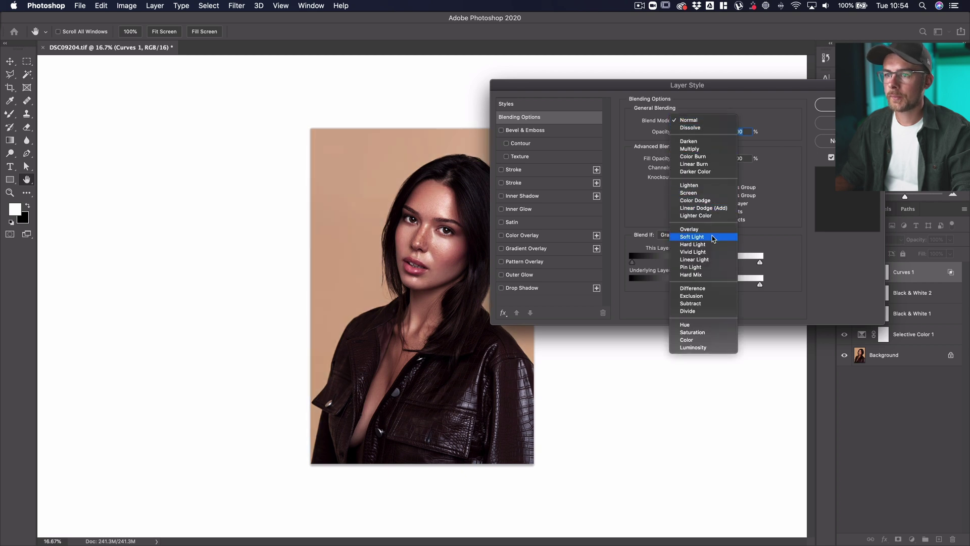
click(713, 239)
key(Return)
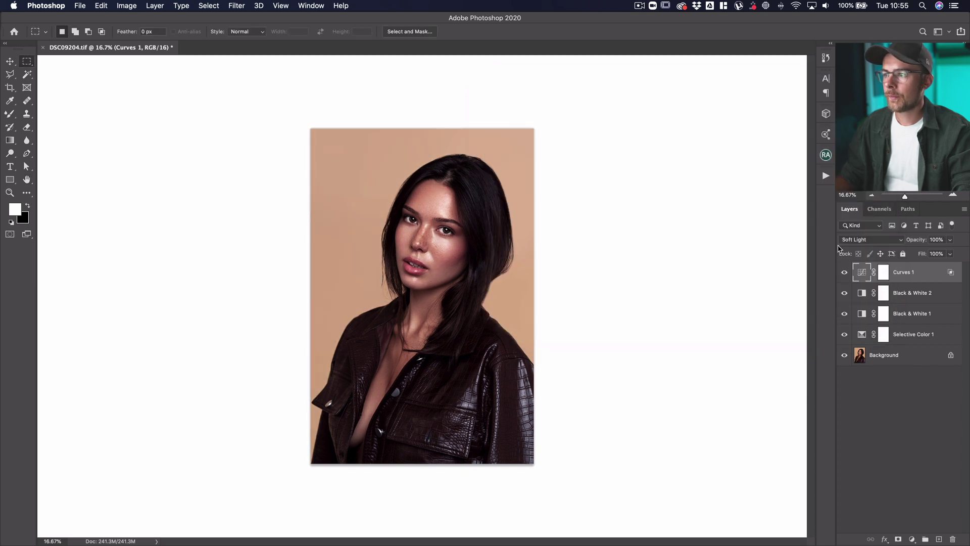
Compare Curves 1 on and off, then reduce its opacity to 73%.
click(844, 273)
click(844, 273)
click(844, 273)
click(844, 273)
click(952, 241)
drag(951, 252, 939, 254)
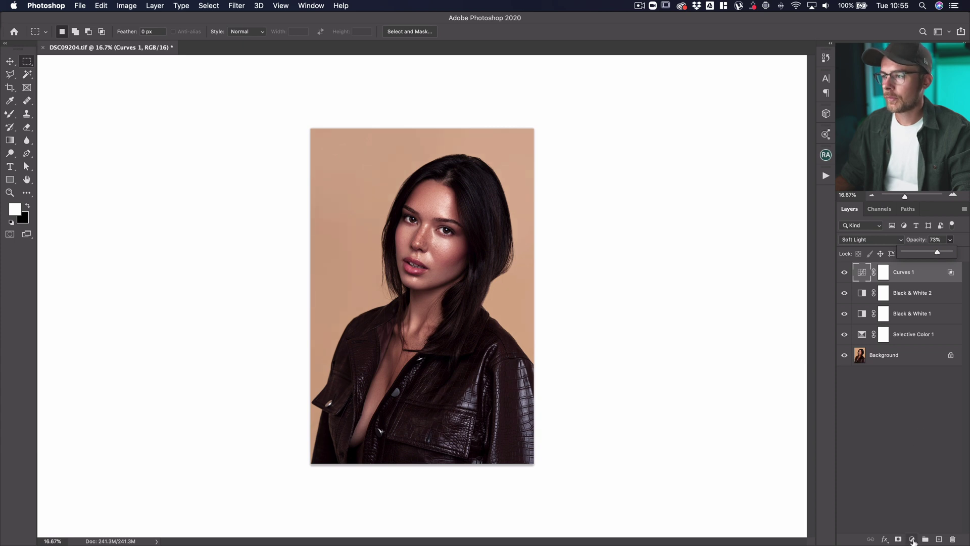
click(912, 540)
Add a Solid Color fill layer in a pinkish peach tone.
click(910, 347)
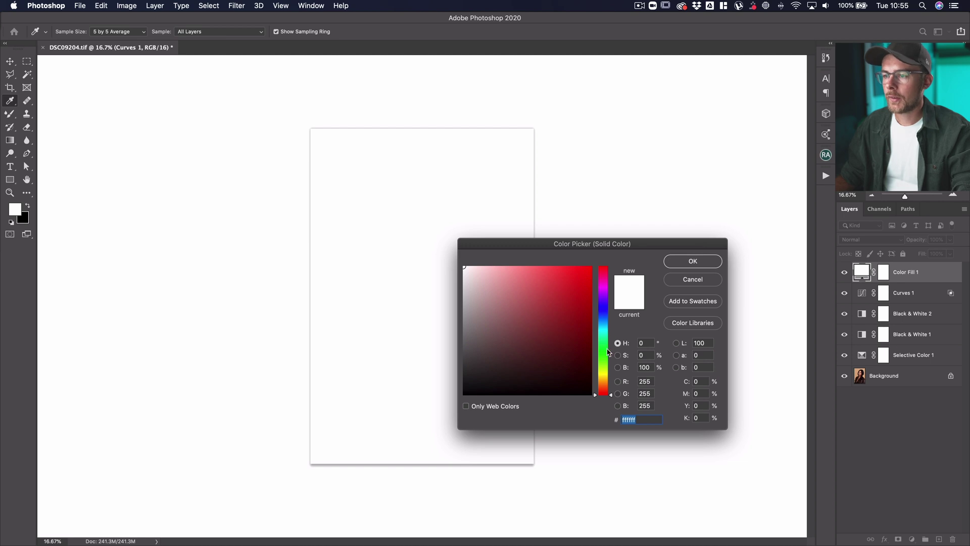
drag(603, 313, 601, 379)
drag(497, 287, 503, 292)
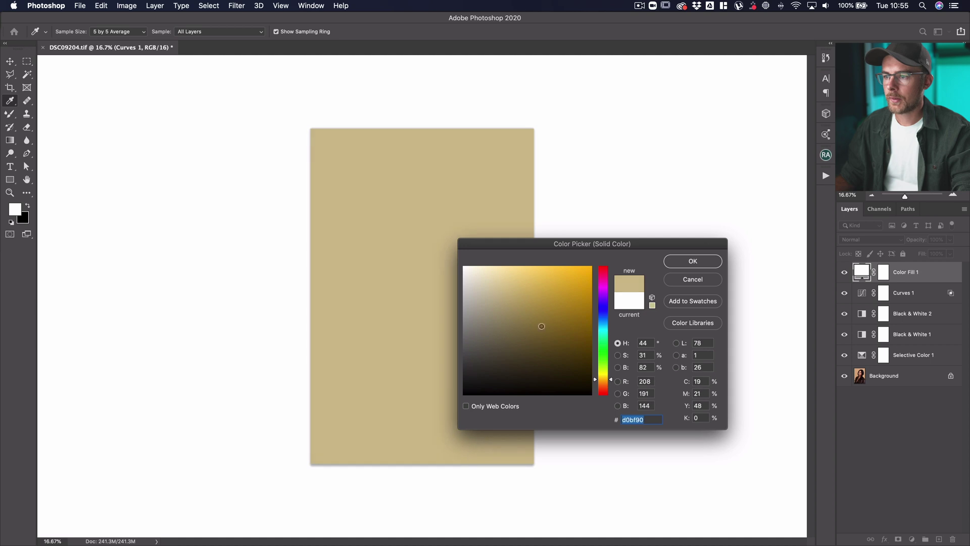
mouse_move(611, 380)
mouse_down()
mouse_move(609, 389)
mouse_move(594, 382)
mouse_up()
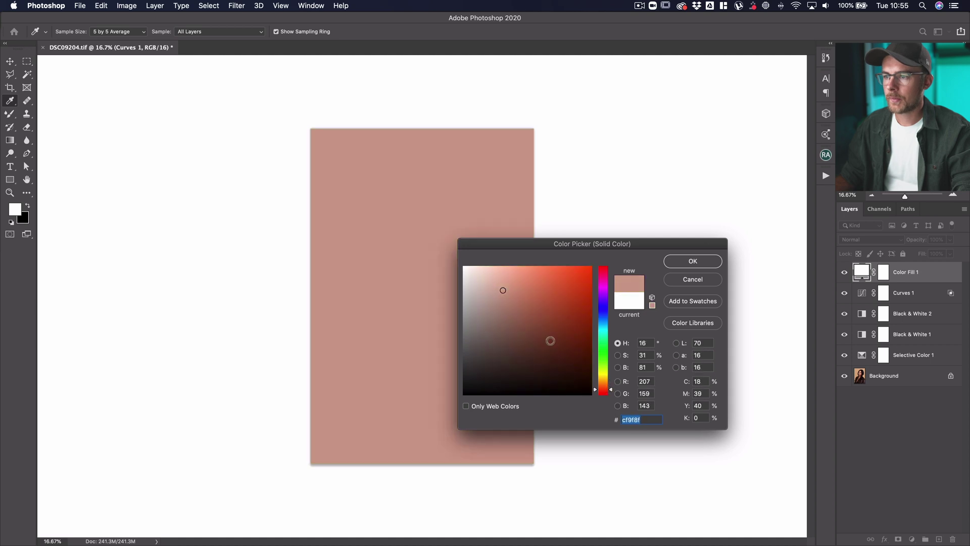
drag(502, 291, 497, 294)
click(704, 261)
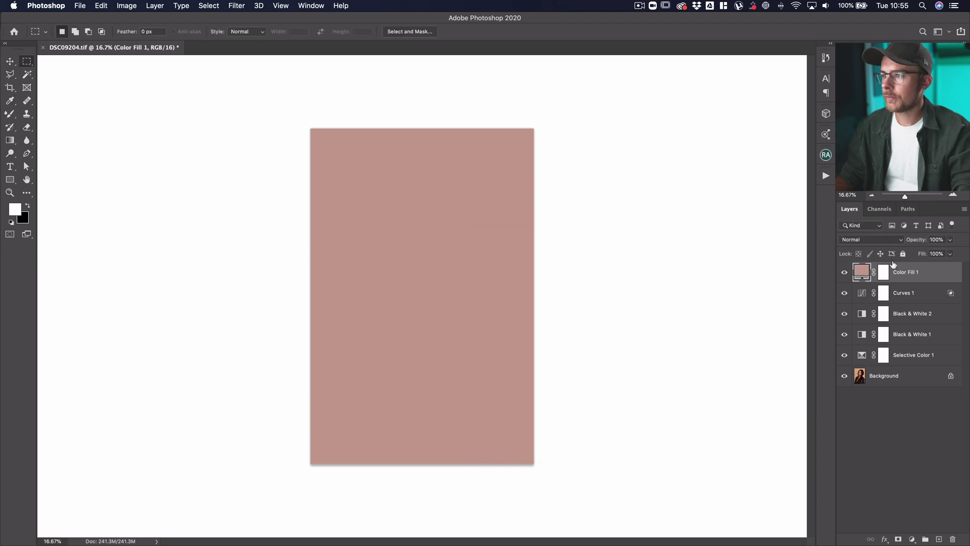
Blend the Color Fill 1 layer in Screen mode at 10% opacity.
click(870, 239)
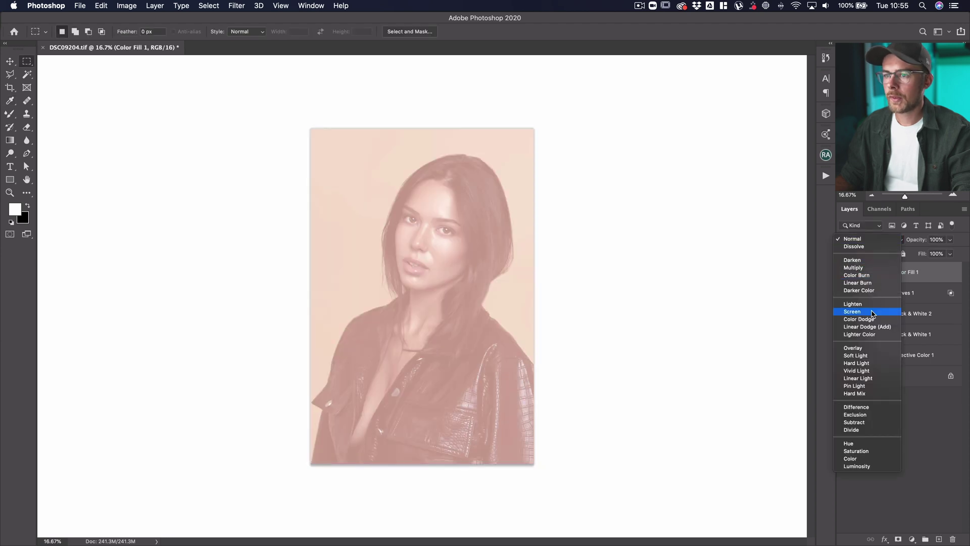
click(872, 312)
click(950, 239)
drag(953, 252, 913, 255)
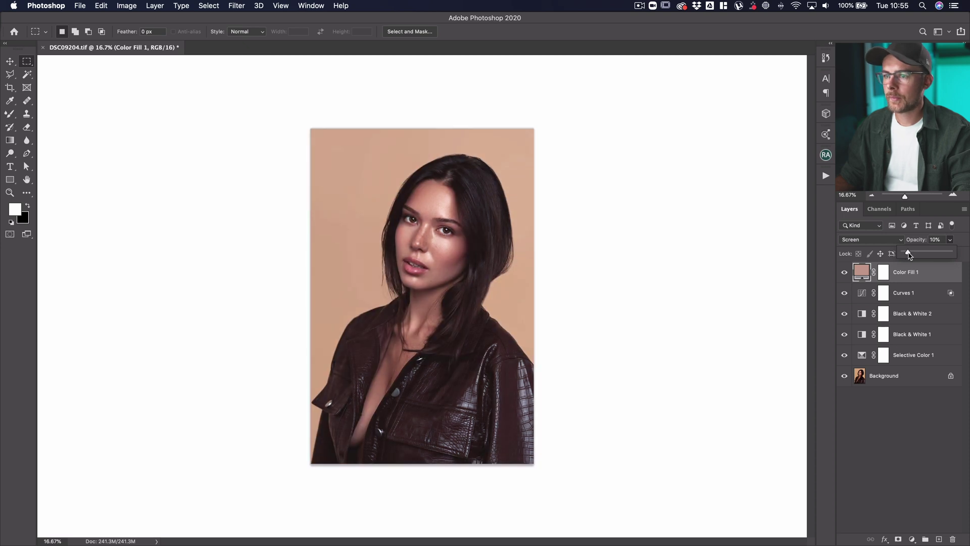
click(912, 539)
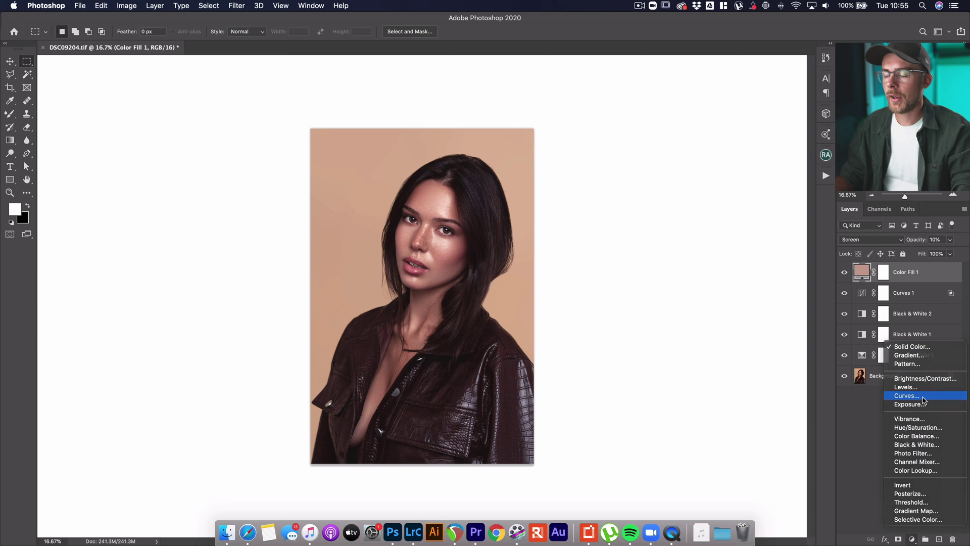
Add a Curves layer using the Flatten preset.
click(922, 396)
click(115, 58)
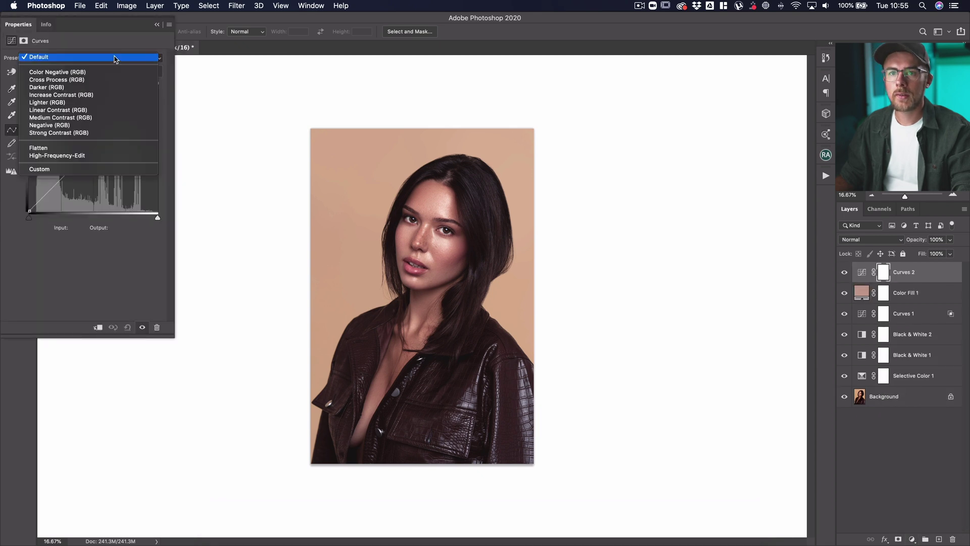
click(83, 151)
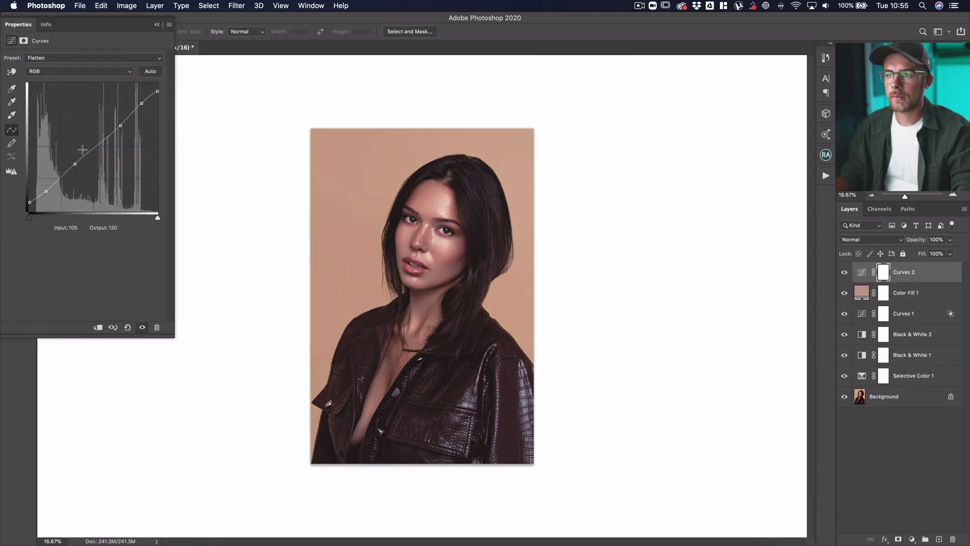
click(157, 25)
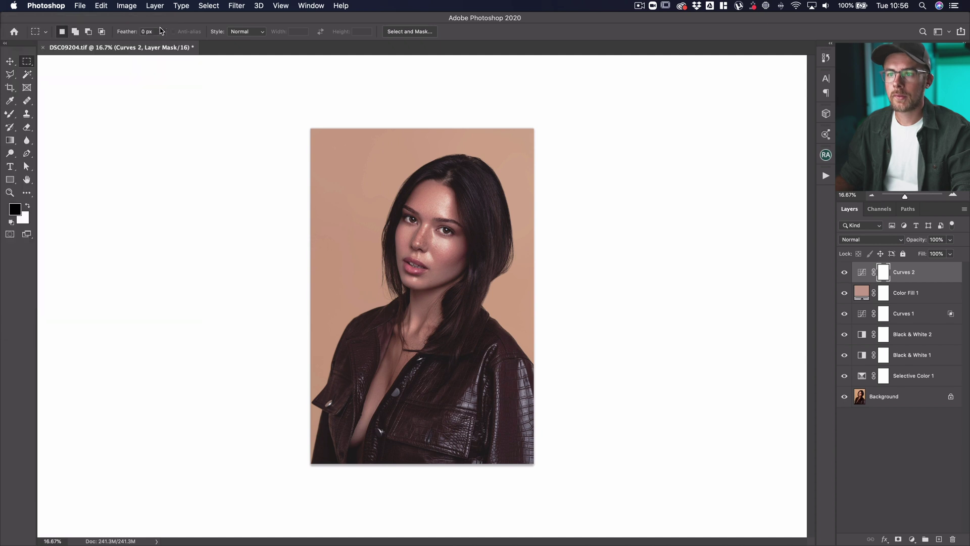
Add a Levels layer with black input at 10, then compare with adjustments hidden.
click(913, 539)
click(897, 387)
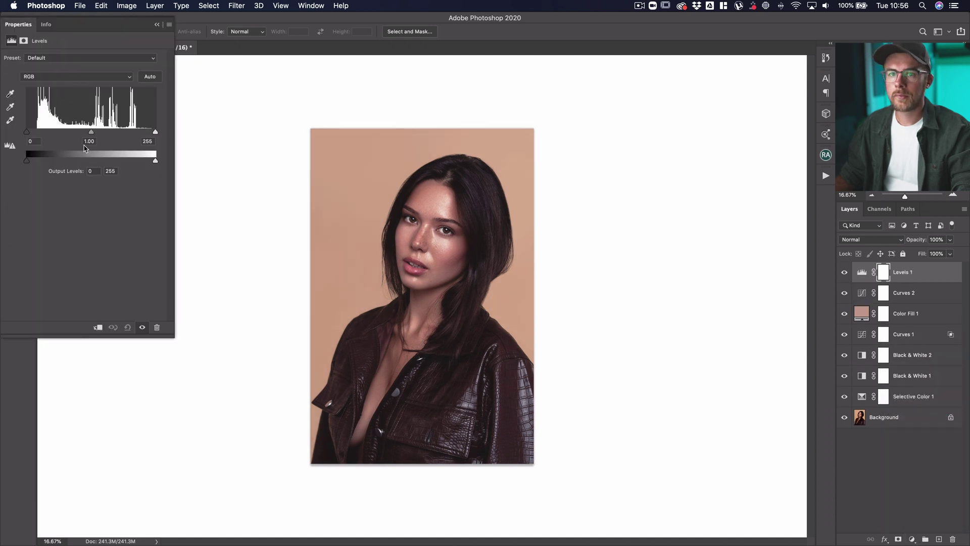
drag(91, 134, 91, 134)
drag(27, 132, 32, 134)
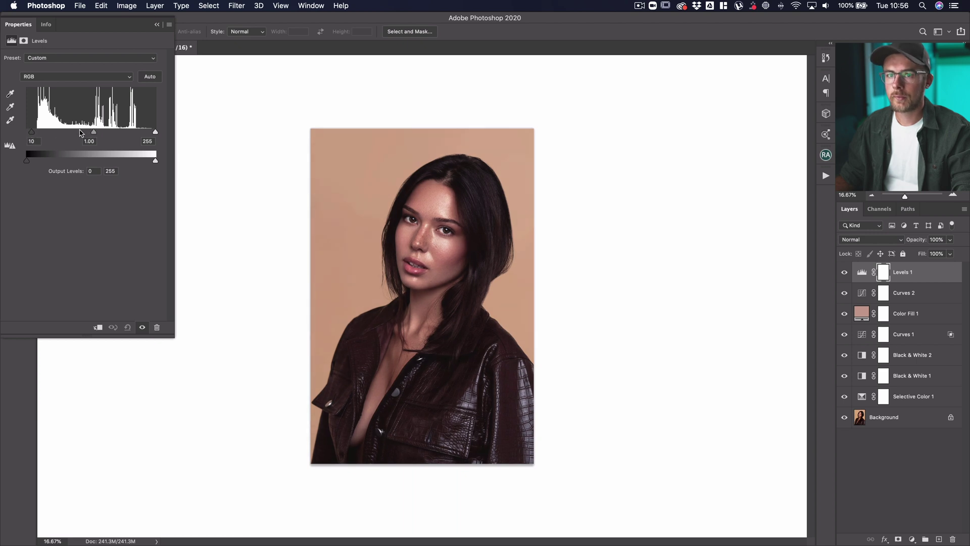
drag(90, 134, 92, 134)
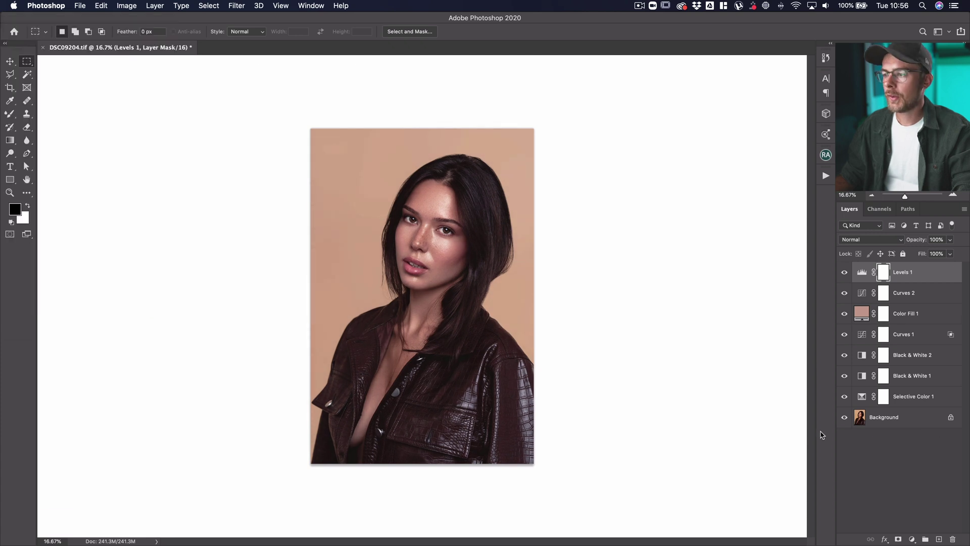
alt+click(844, 417)
alt+click(845, 417)
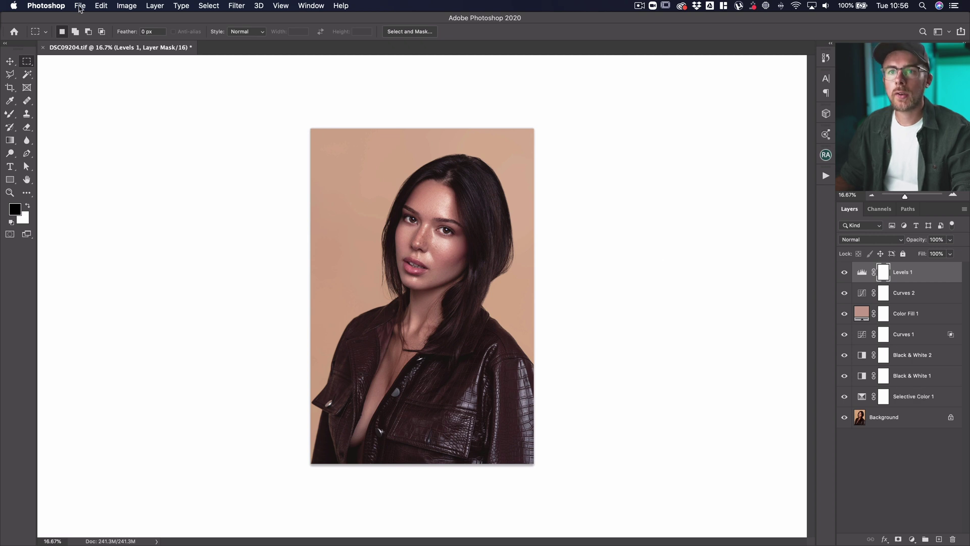
Export Color Lookup Tables with description 'Tutorial' and CUBE format checked.
click(80, 7)
mouse_move(143, 147)
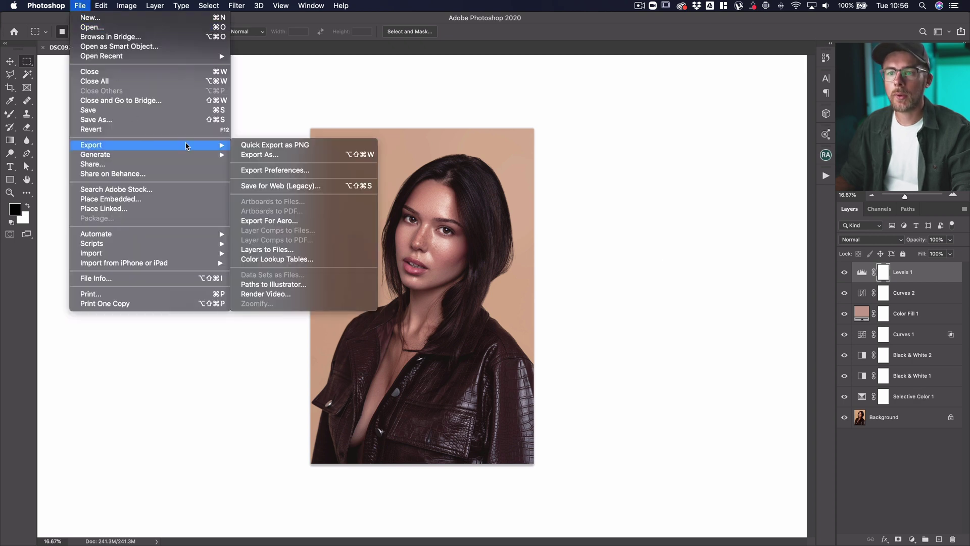
click(285, 260)
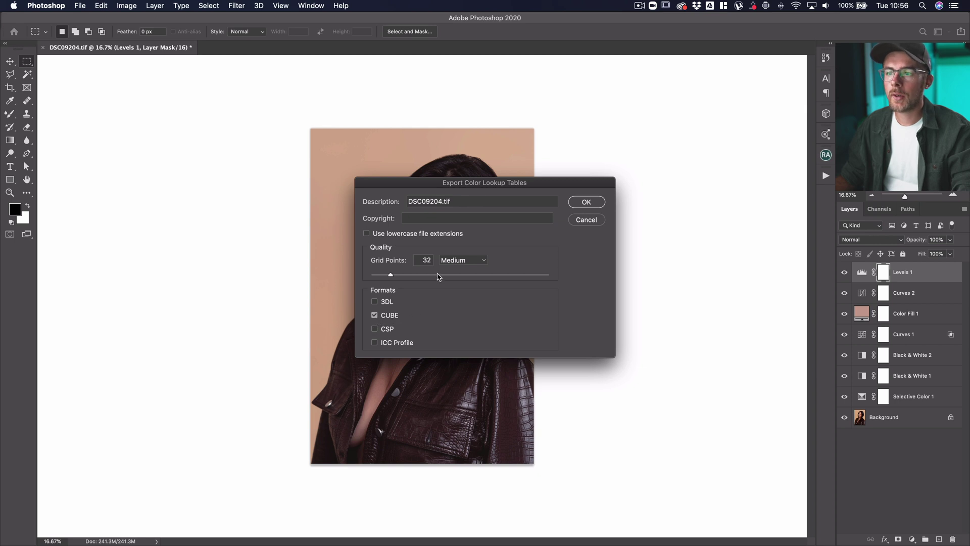
drag(460, 200, 405, 201)
text(Tut)
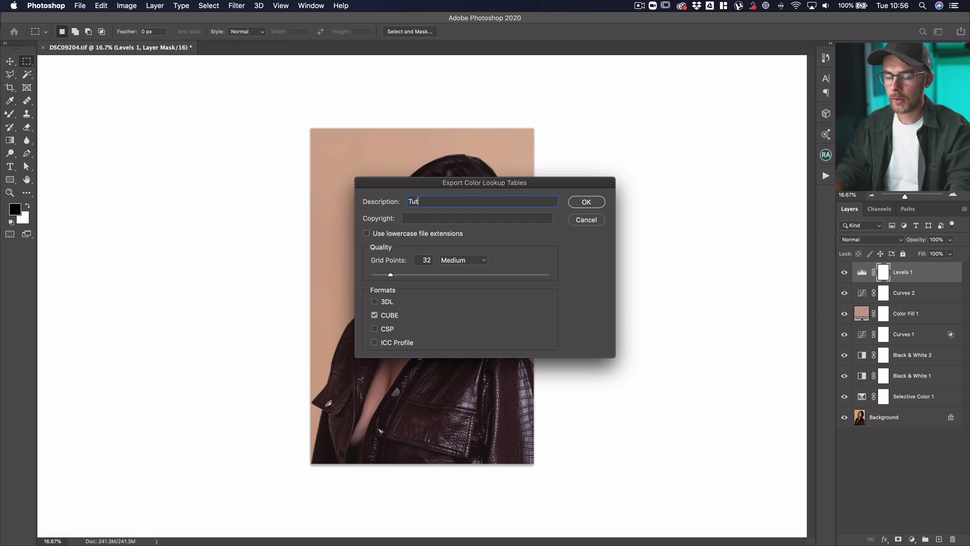
text(orial)
click(586, 202)
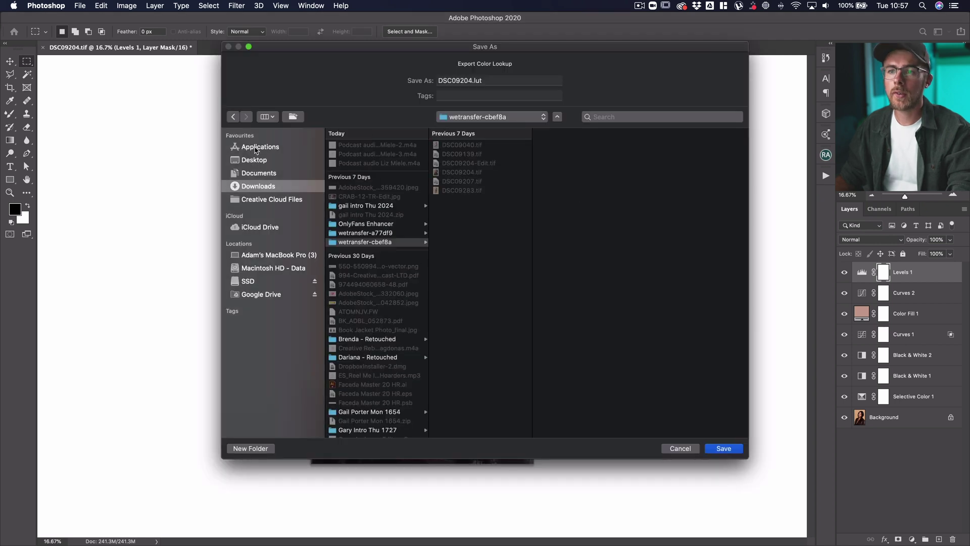
Save the lookup table as 'Tutorial' on the Desktop.
click(257, 160)
drag(470, 81, 419, 82)
text(Tuto)
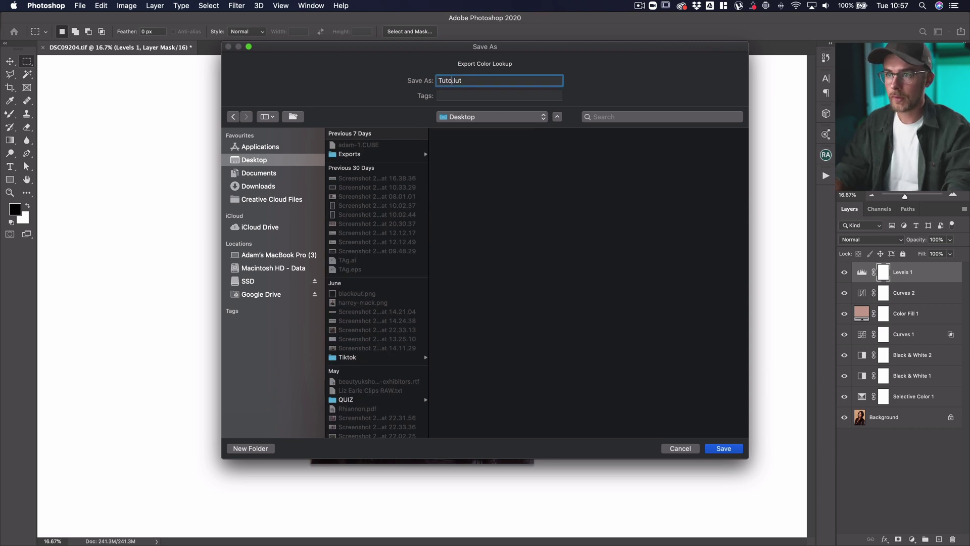
text(rial)
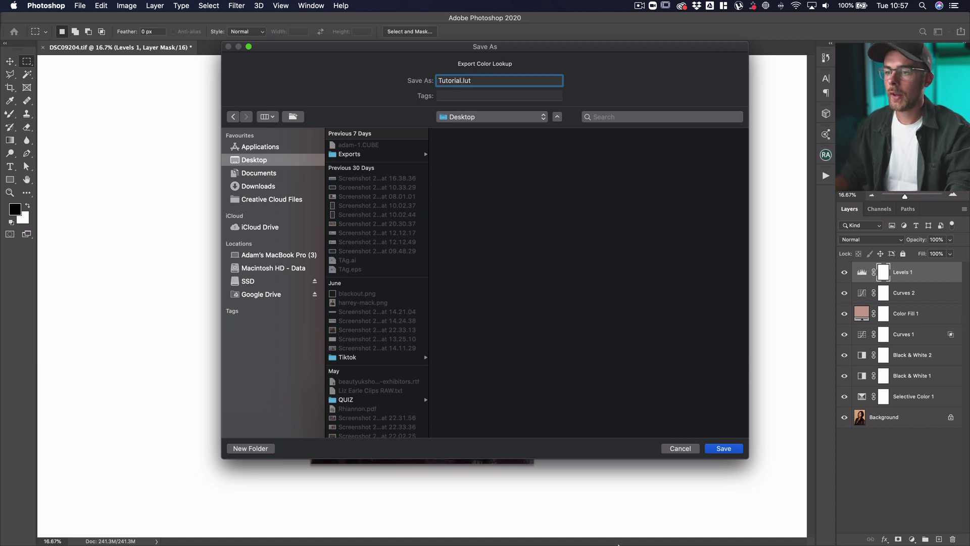
click(726, 449)
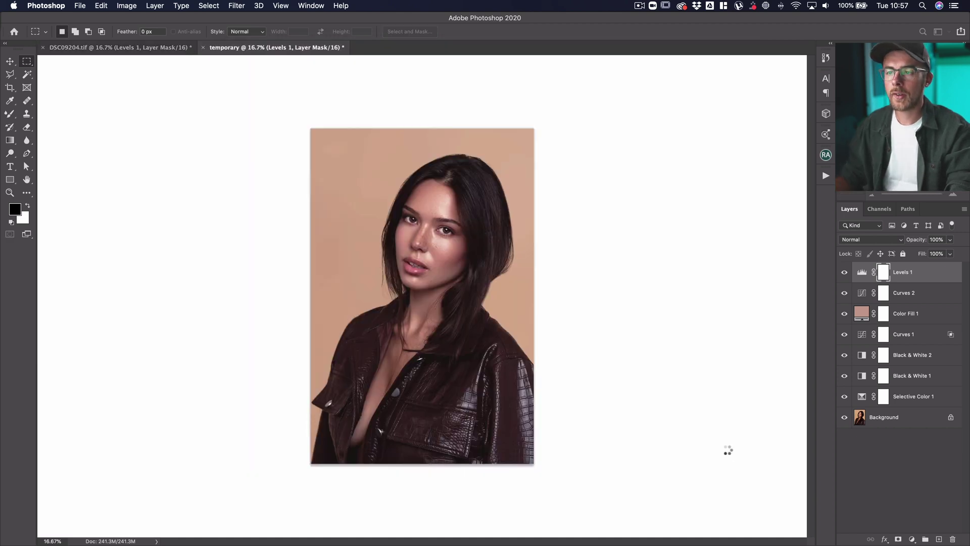
Group all adjustment layers into Group 1 and hide it.
shift+click(917, 399)
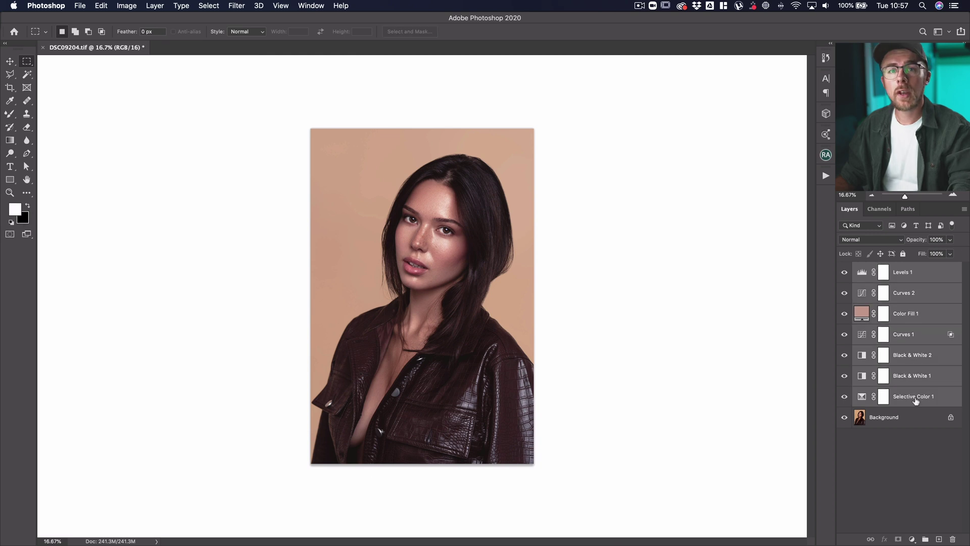
click(925, 539)
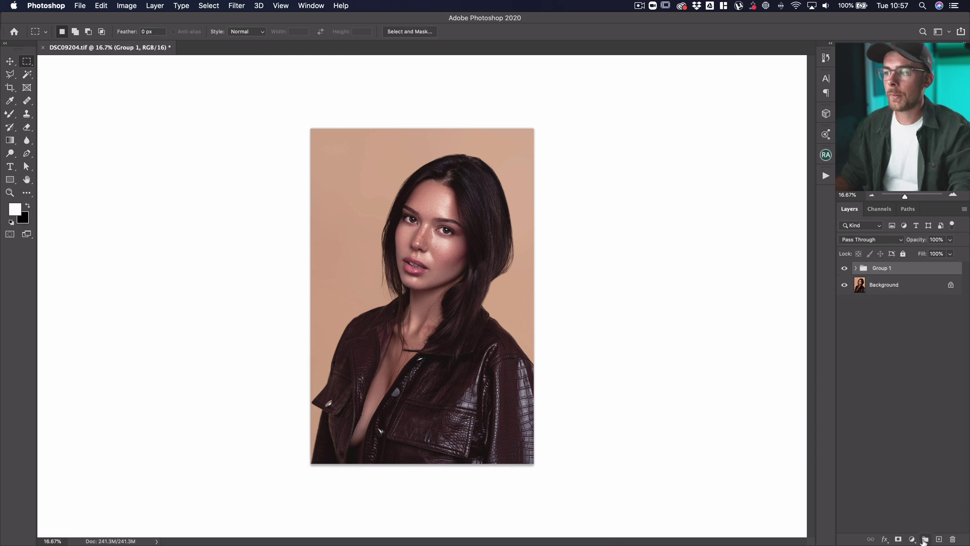
click(845, 269)
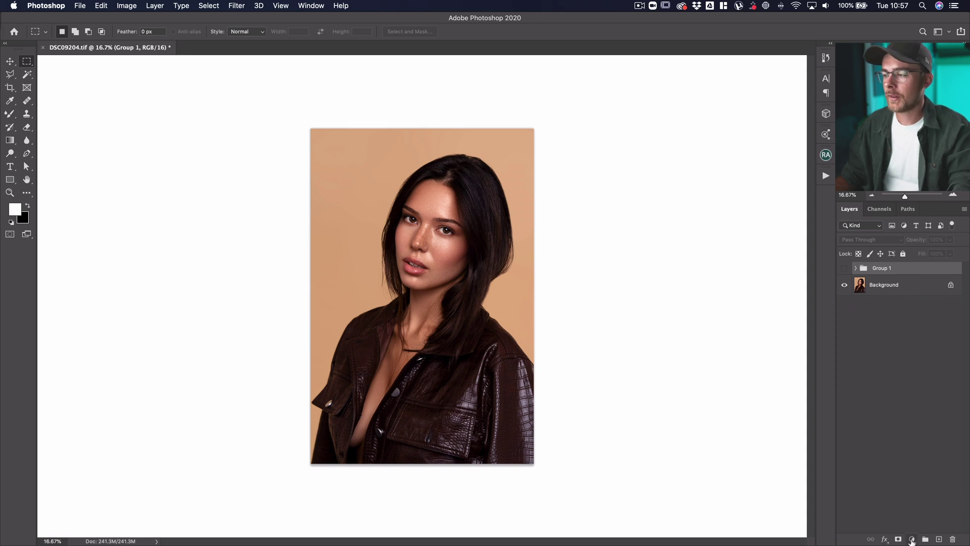
Add a Color Lookup layer loading Tutorial.CUBE from the Desktop and compare before/after.
click(913, 540)
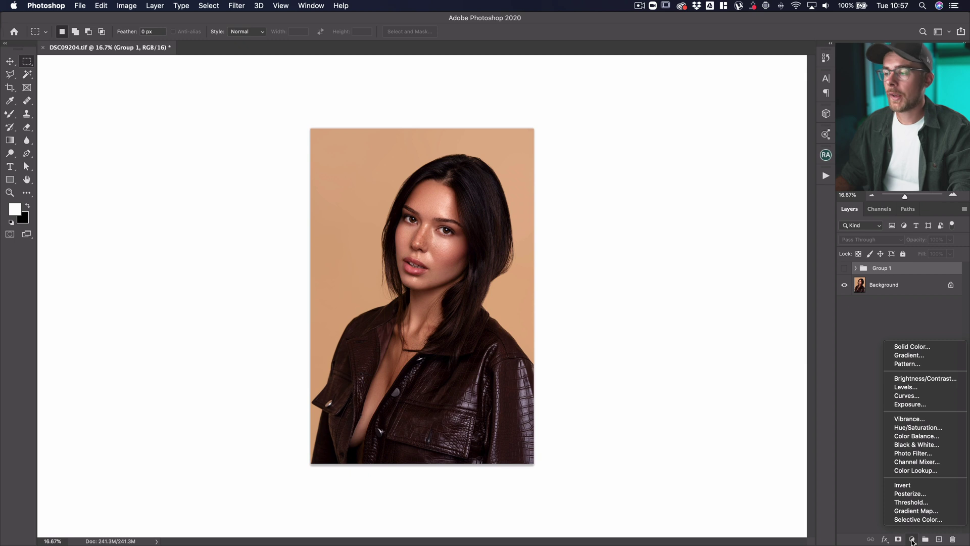
click(933, 473)
click(99, 60)
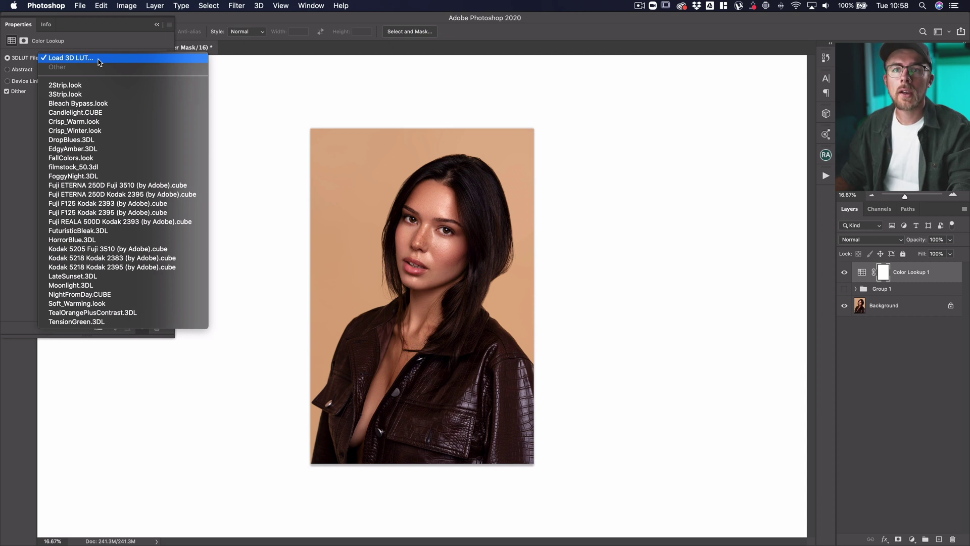
click(99, 59)
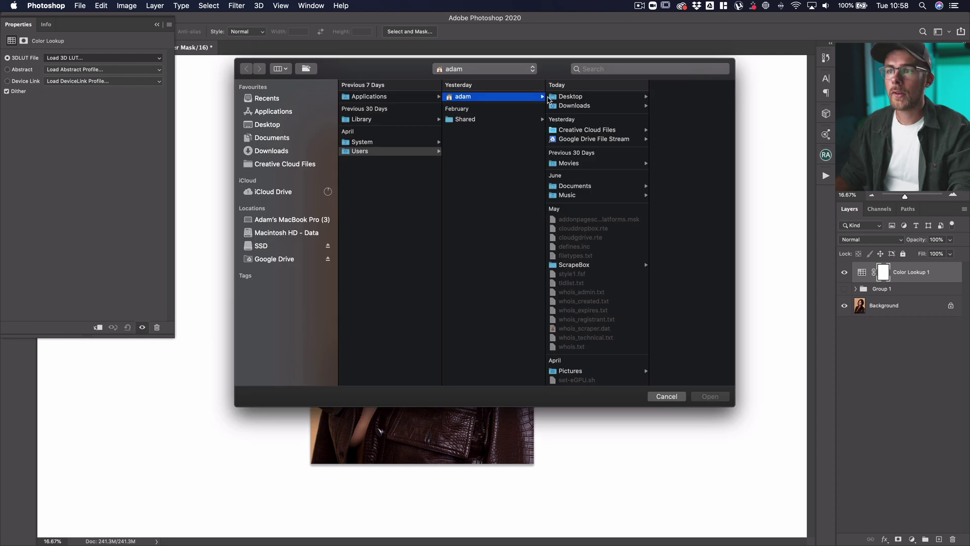
click(596, 99)
click(660, 96)
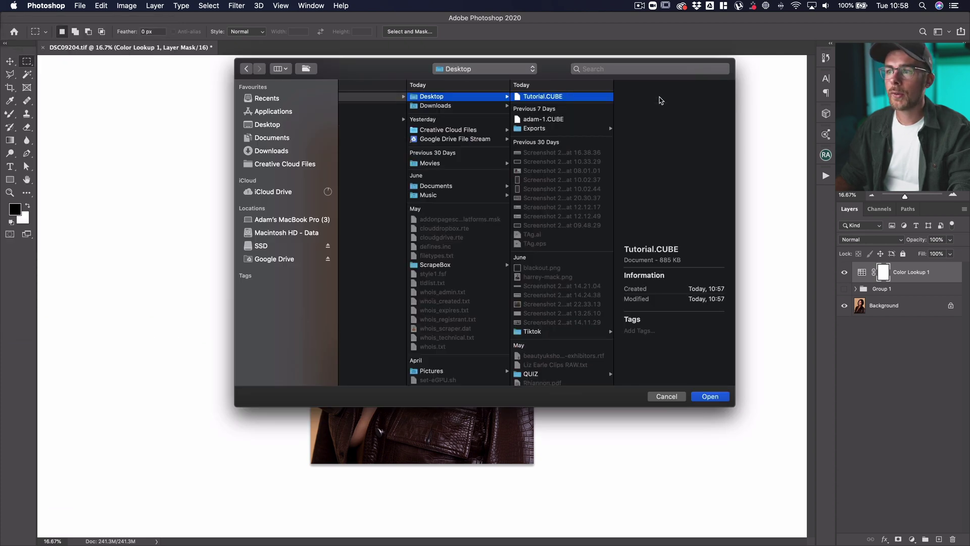
click(708, 397)
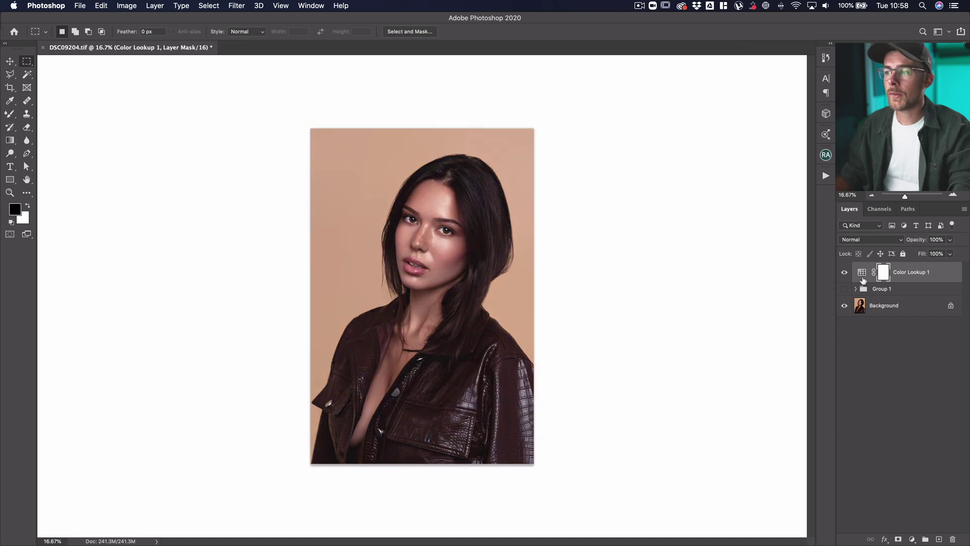
click(845, 274)
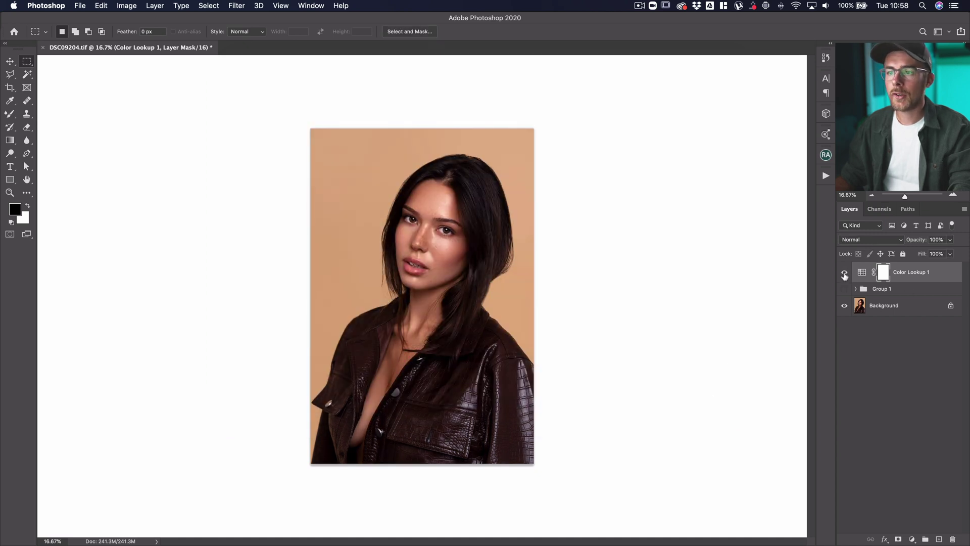